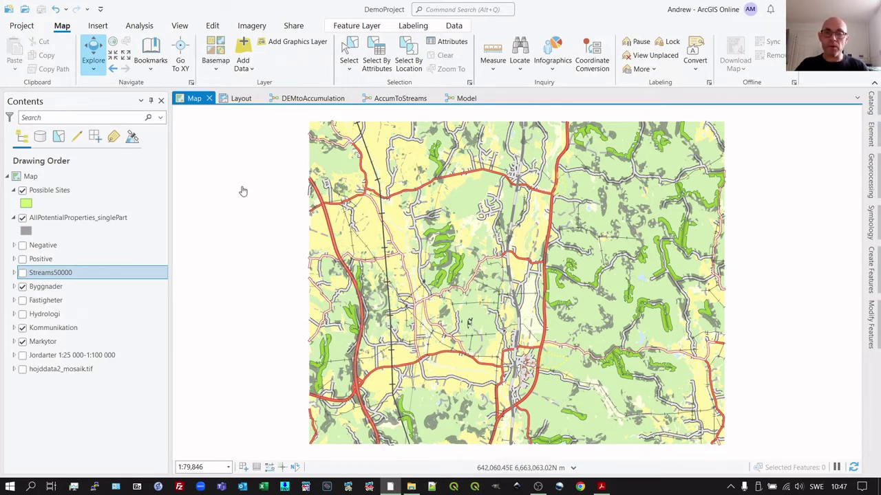
- Switch to Adobe Acrobat Reader to view the finished ProjectMap.pdf and its siting criteria
{"action": "key", "text": "alt+Tab"}
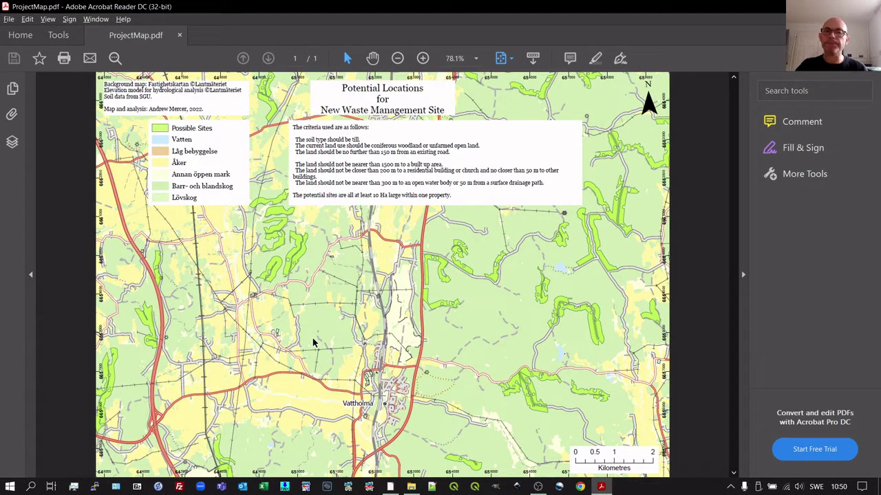
- Return to ArcGIS Pro, glance at the print layout, then go back to the DemoProject map view
{"action": "key", "text": "alt+Tab"}
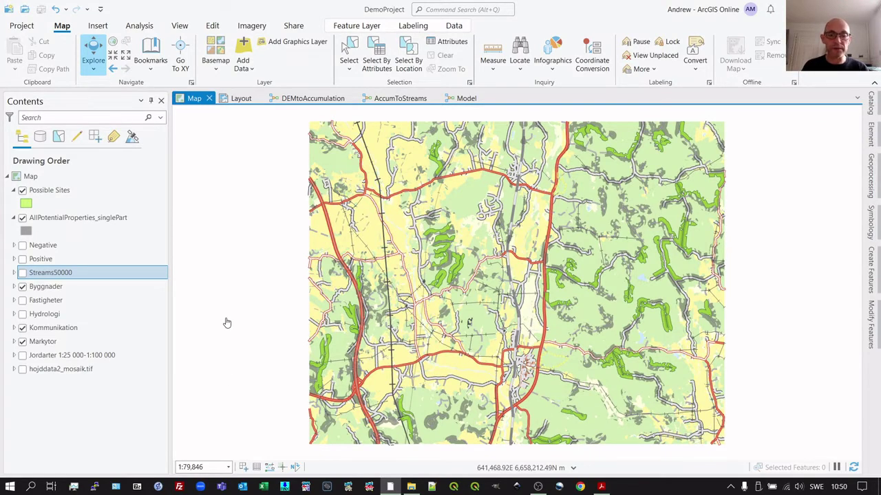
{"action": "left_click", "coordinate": [241, 98]}
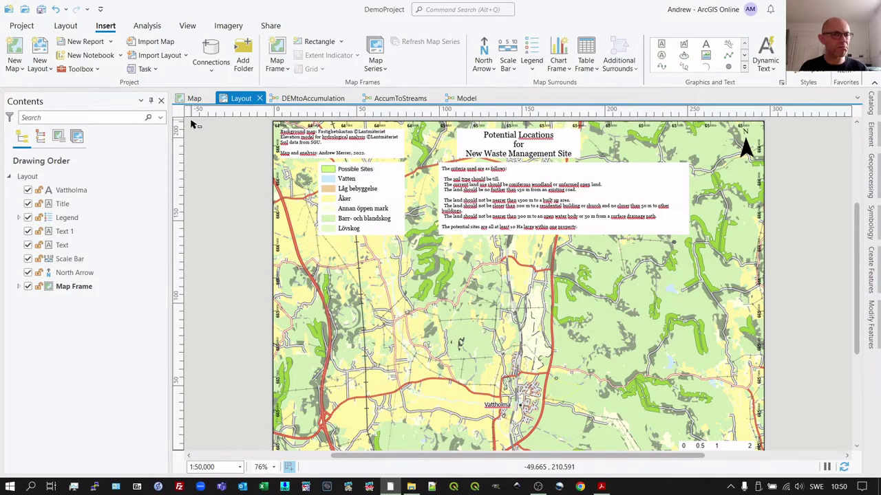
{"action": "left_click", "coordinate": [194, 98]}
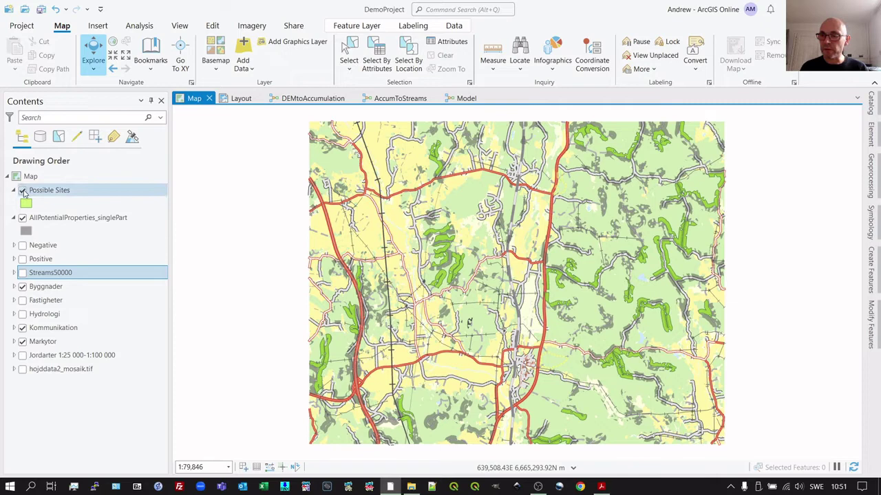
- Hide the Possible Sites and AllPotentialProperties_singlePart layers in the Contents pane
{"action": "left_click", "coordinate": [22, 189]}
{"action": "left_click", "coordinate": [21, 217]}
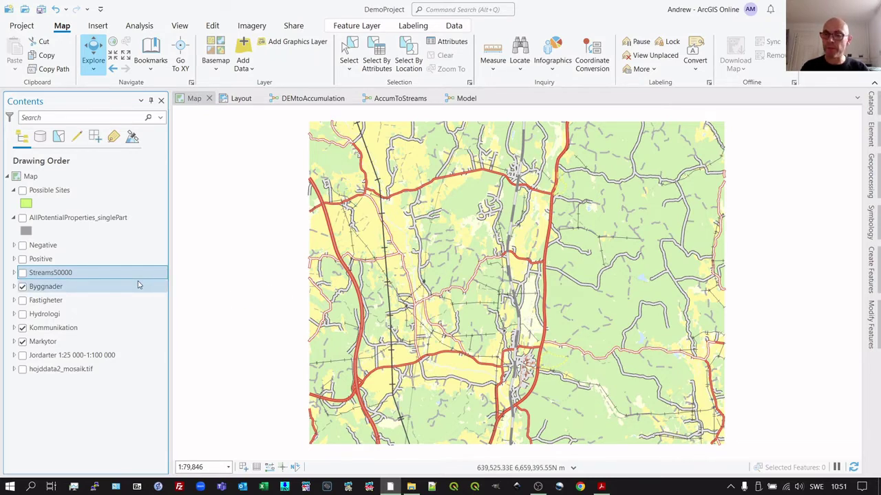
- Hide Byggnader, Kommunikation and Markytor, and turn on the Jordarter 1:25 000-1:100 000 soil layer
{"action": "left_click", "coordinate": [22, 287]}
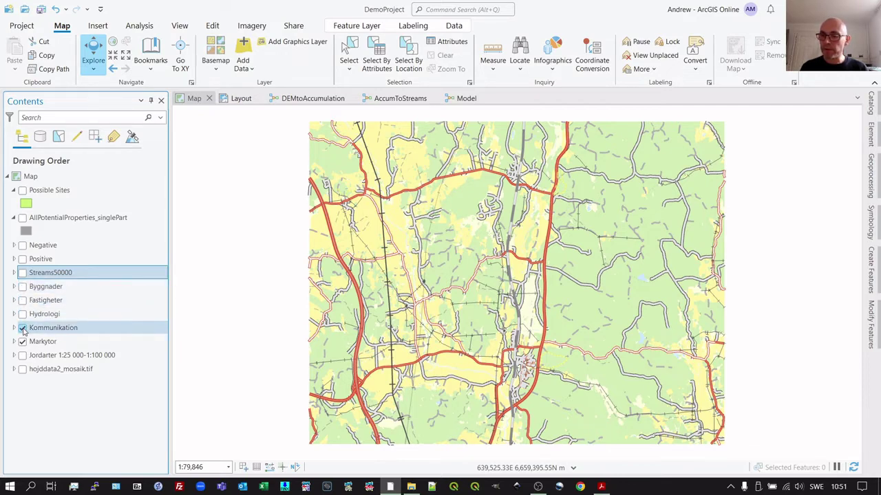
{"action": "left_click", "coordinate": [22, 327]}
{"action": "left_click", "coordinate": [22, 341]}
{"action": "left_click", "coordinate": [22, 355]}
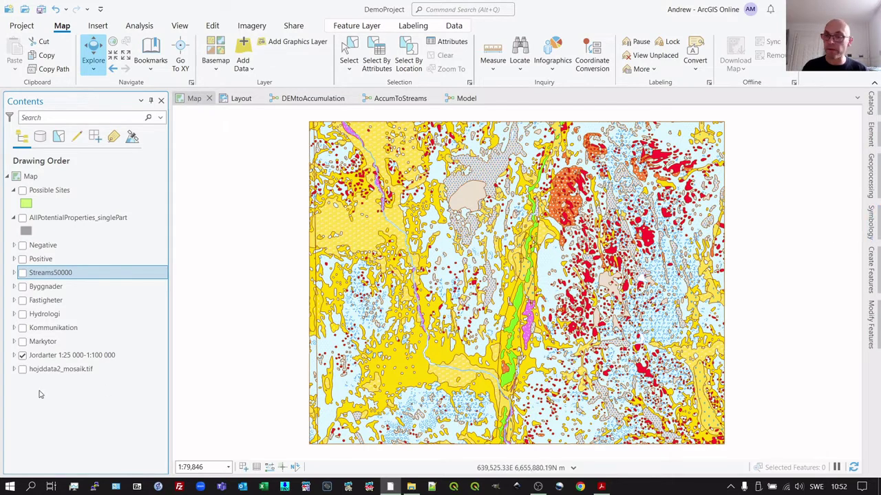
- Expand Jordarter, scroll through the Jordart, grundlager soil classes, then collapse both groups
{"action": "left_click", "coordinate": [14, 355]}
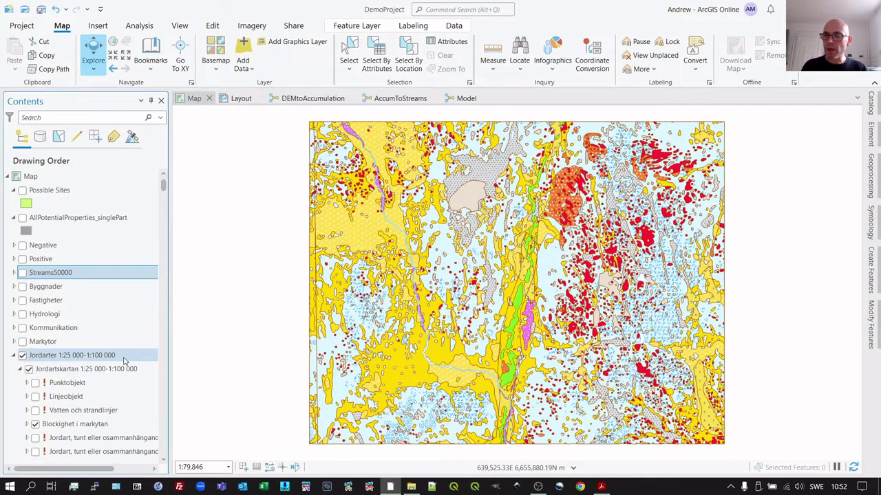
{"action": "scroll", "coordinate": [106, 381], "scroll_direction": "down", "scroll_amount": 10}
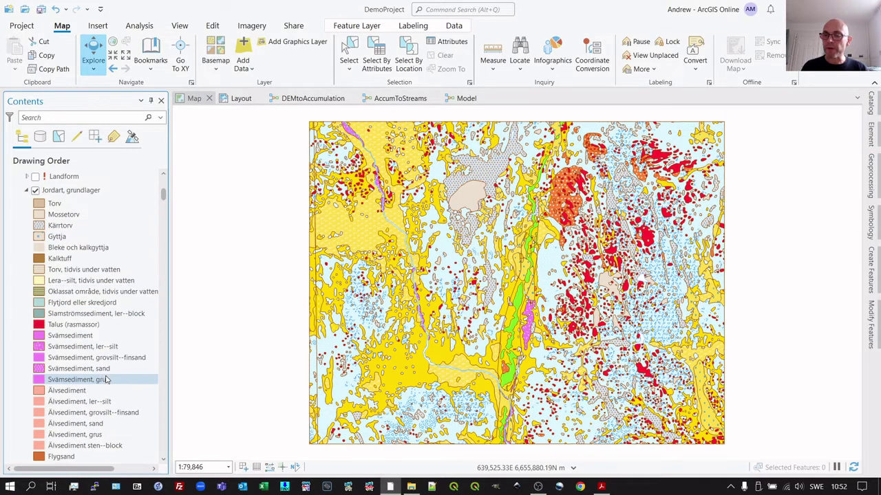
{"action": "scroll", "coordinate": [67, 344], "scroll_direction": "down", "scroll_amount": 5}
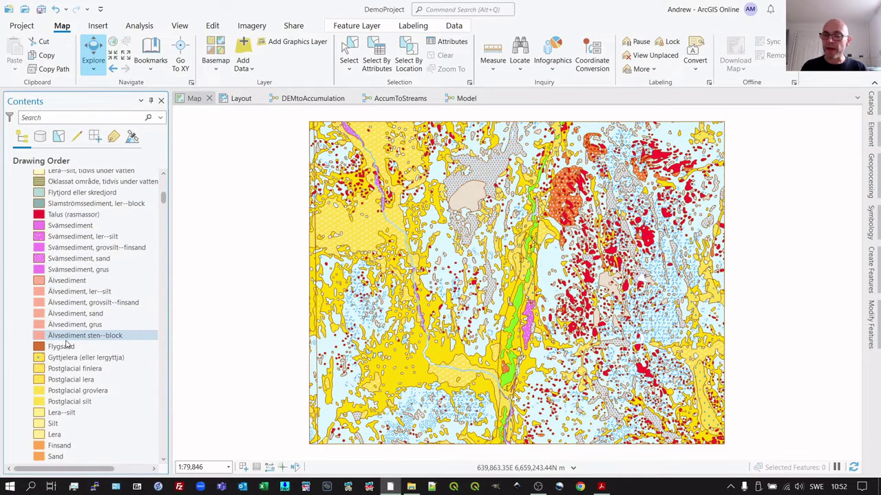
{"action": "scroll", "coordinate": [66, 344], "scroll_direction": "down", "scroll_amount": 15}
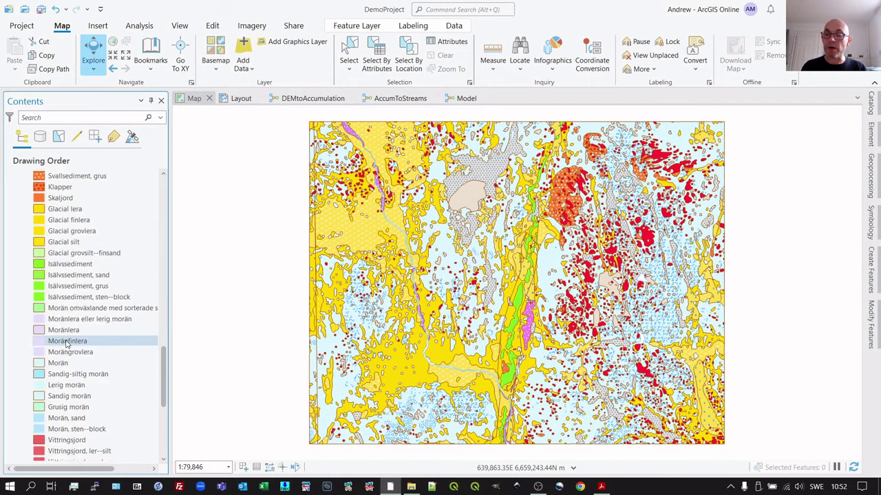
{"action": "scroll", "coordinate": [67, 347], "scroll_direction": "down", "scroll_amount": 3}
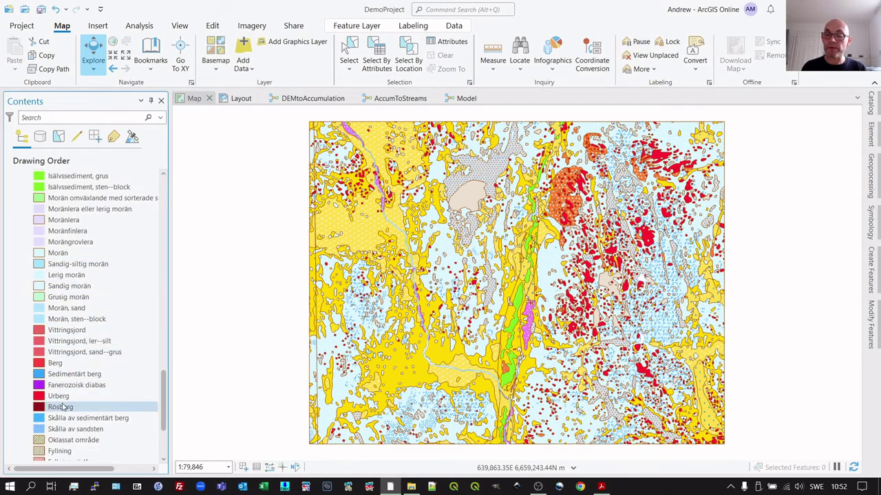
{"action": "scroll", "coordinate": [90, 344], "scroll_direction": "up", "scroll_amount": 10}
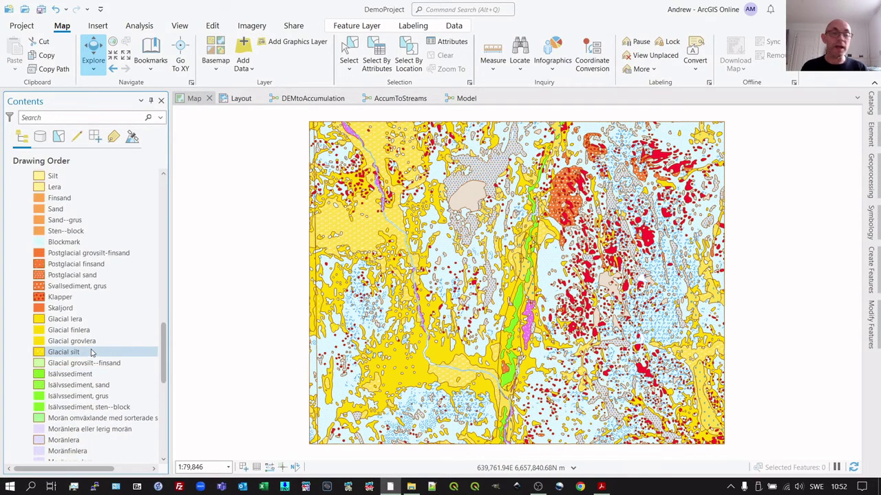
{"action": "scroll", "coordinate": [91, 353], "scroll_direction": "up", "scroll_amount": 8}
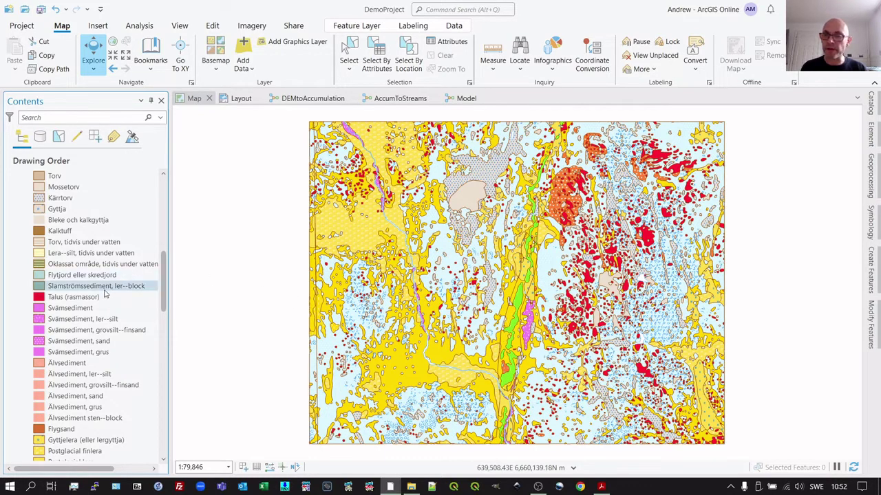
{"action": "scroll", "coordinate": [114, 296], "scroll_direction": "up", "scroll_amount": 3}
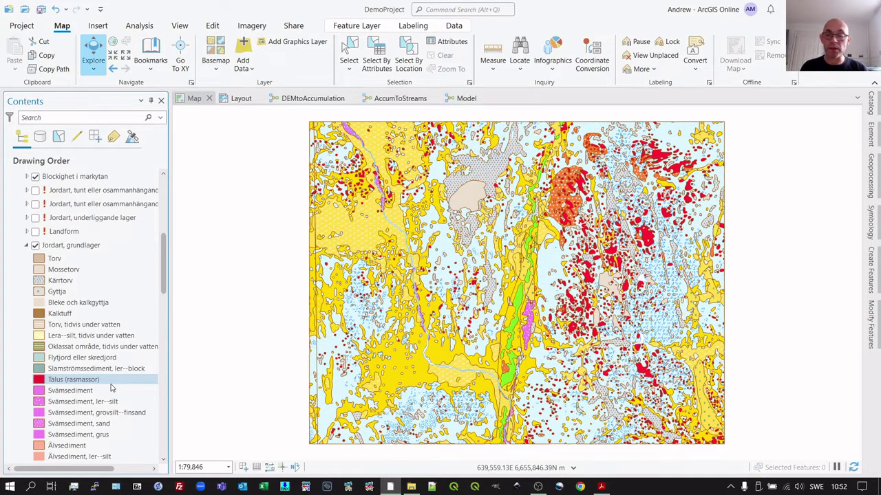
{"action": "left_click", "coordinate": [25, 247]}
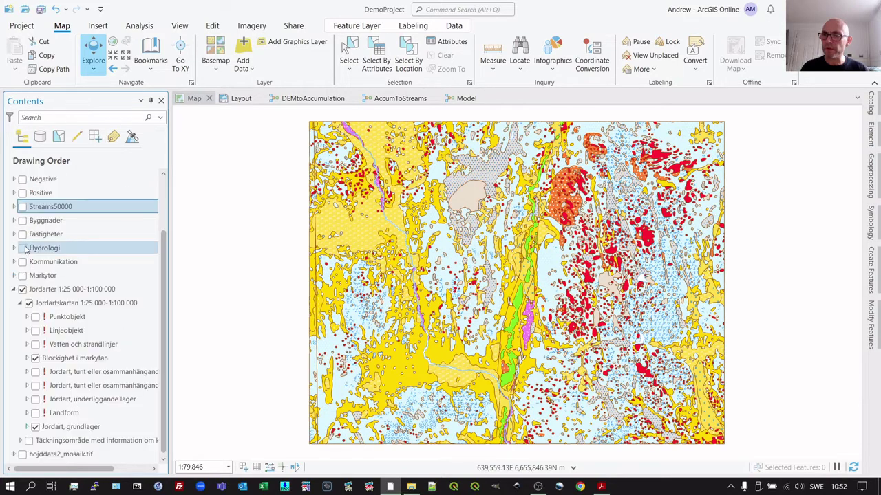
{"action": "left_click", "coordinate": [14, 289]}
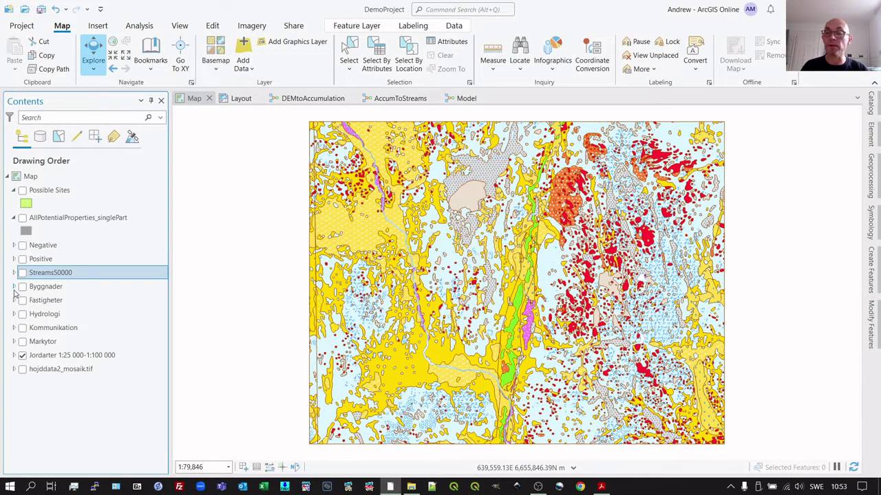
- Swap the soil map for the hojddata2_mosaik.tif elevation raster with Streams50000 drawn on top
{"action": "left_click", "coordinate": [22, 355]}
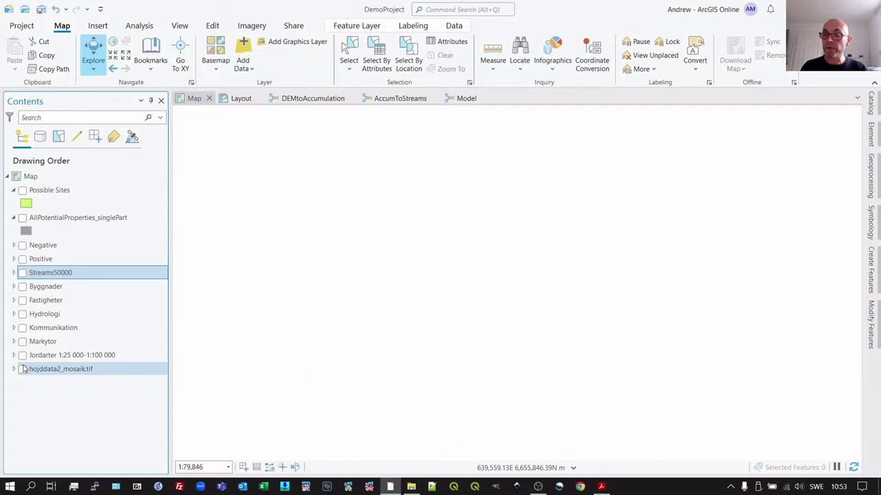
{"action": "left_click", "coordinate": [22, 369]}
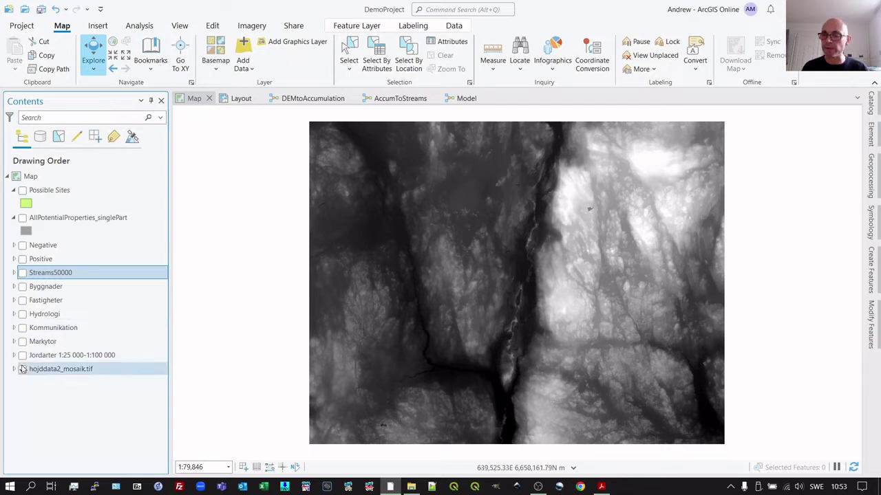
{"action": "left_click", "coordinate": [23, 273]}
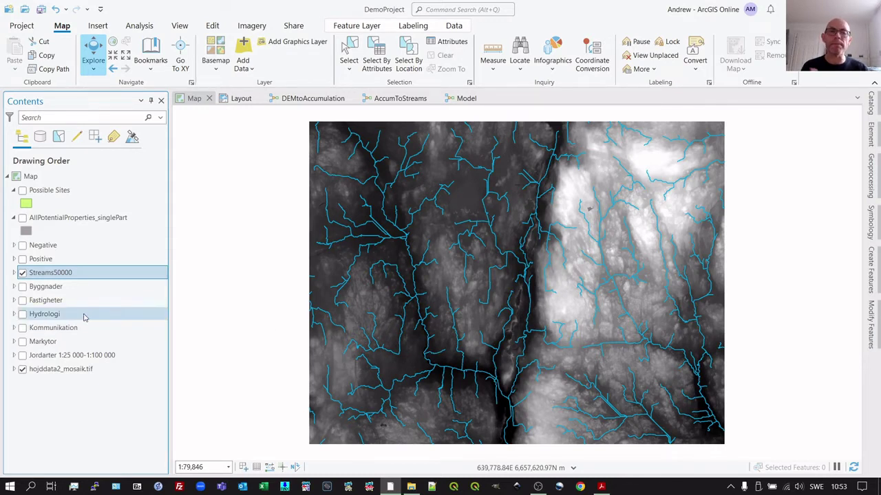
{"action": "left_click", "coordinate": [22, 273]}
{"action": "left_click", "coordinate": [22, 273]}
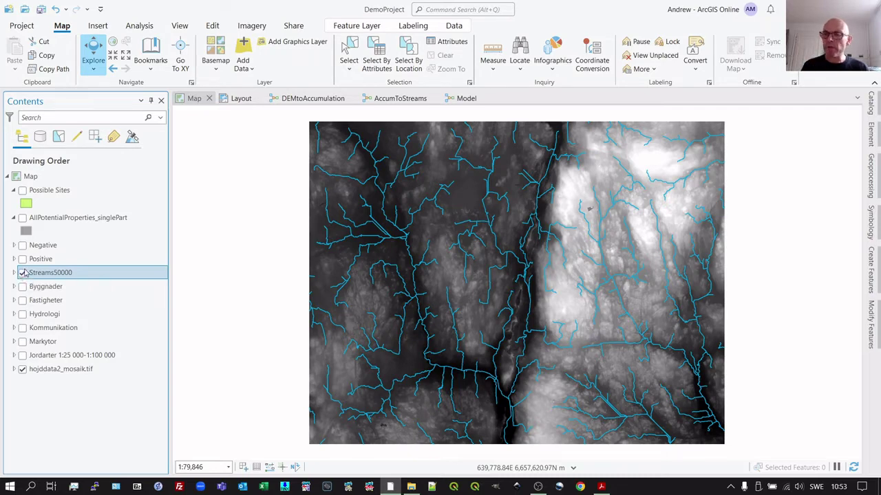
- Hide Streams50000 and hojddata2_mosaik.tif, and turn on Markytor, Kommunikation and Byggnader
{"action": "left_click", "coordinate": [22, 273]}
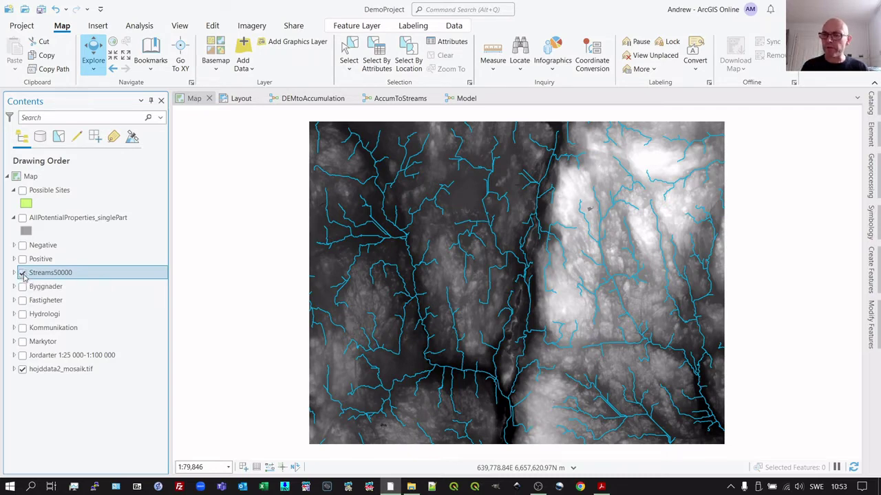
{"action": "left_click", "coordinate": [22, 369]}
{"action": "left_click", "coordinate": [22, 341]}
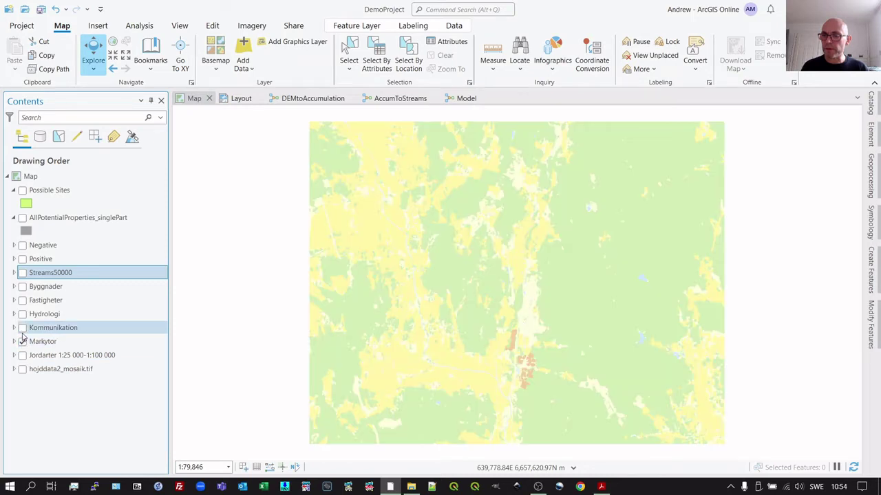
{"action": "left_click", "coordinate": [22, 328]}
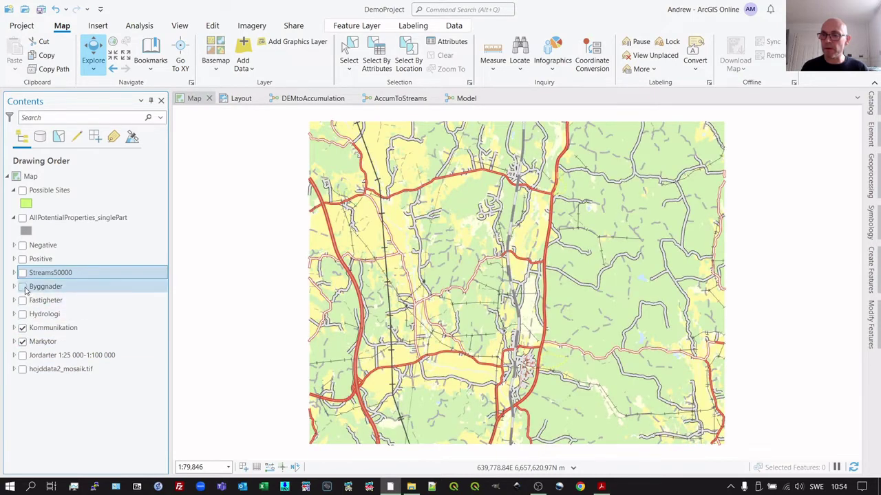
{"action": "left_click", "coordinate": [23, 287]}
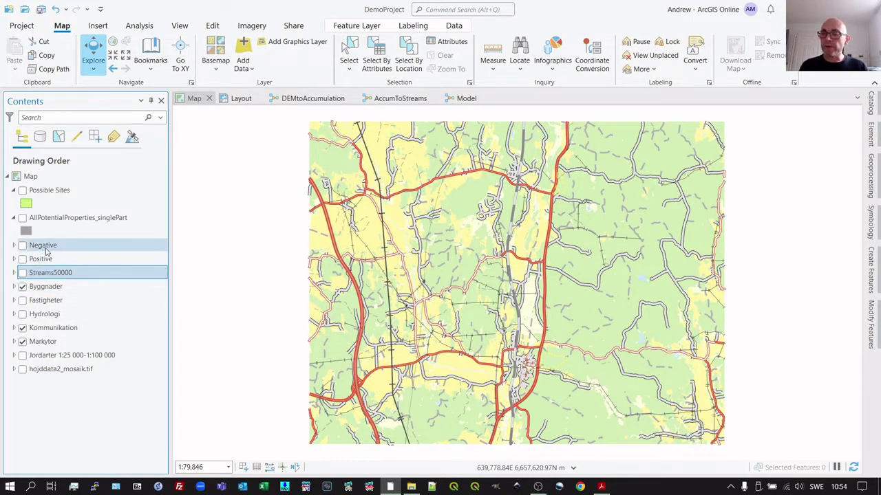
{"action": "left_click", "coordinate": [15, 247]}
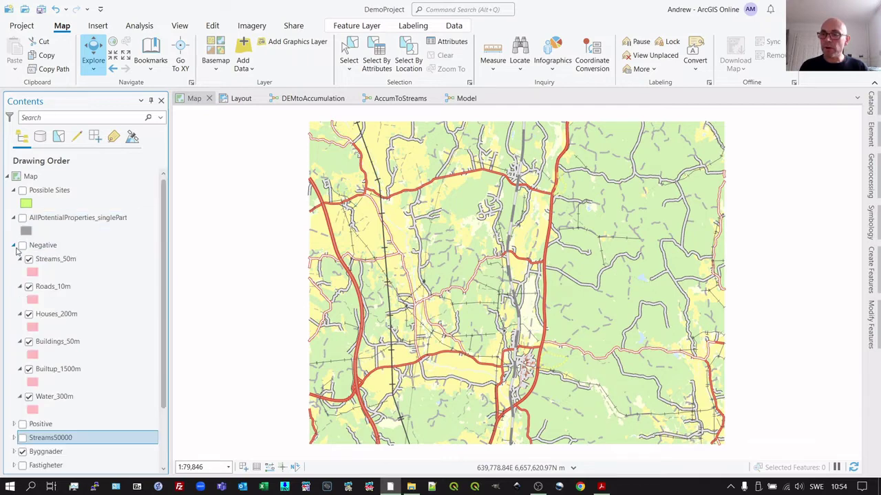
{"action": "scroll", "coordinate": [81, 276], "scroll_direction": "down", "scroll_amount": 2}
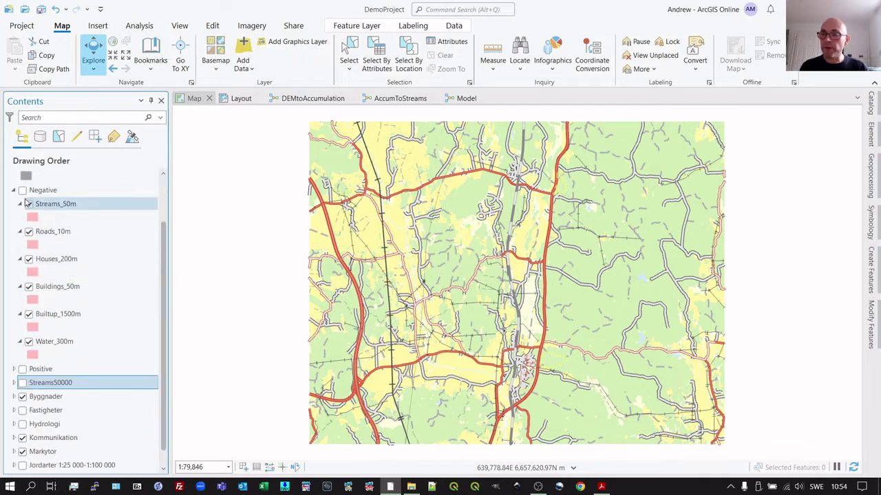
{"action": "left_click", "coordinate": [22, 190]}
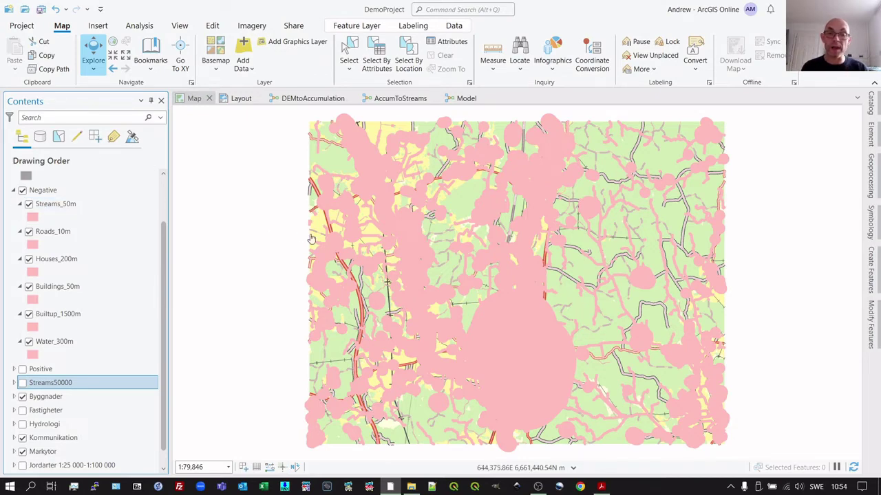
{"action": "left_click", "coordinate": [29, 204]}
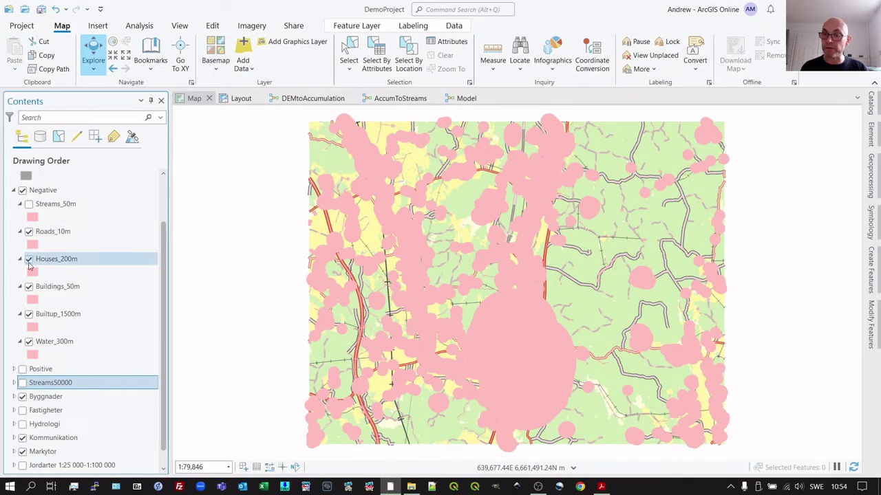
{"action": "left_click", "coordinate": [29, 260]}
{"action": "left_click", "coordinate": [29, 232]}
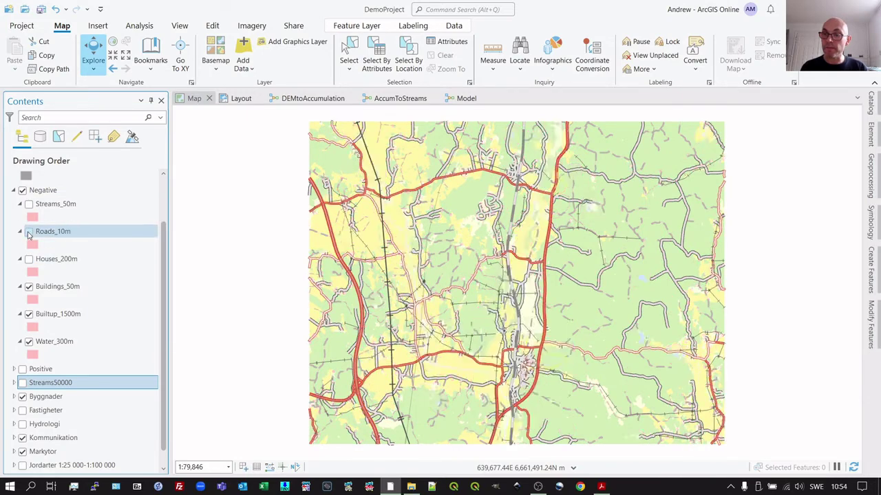
{"action": "left_click", "coordinate": [28, 287]}
{"action": "left_click", "coordinate": [29, 314]}
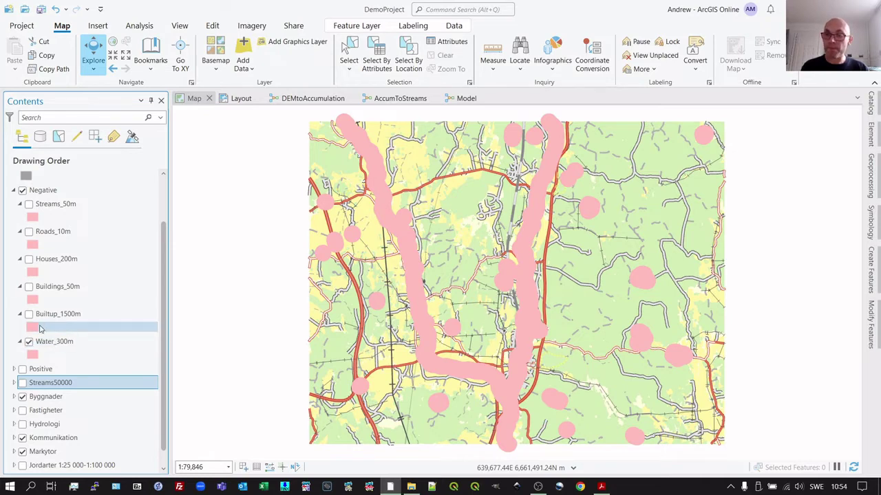
{"action": "left_click", "coordinate": [28, 314]}
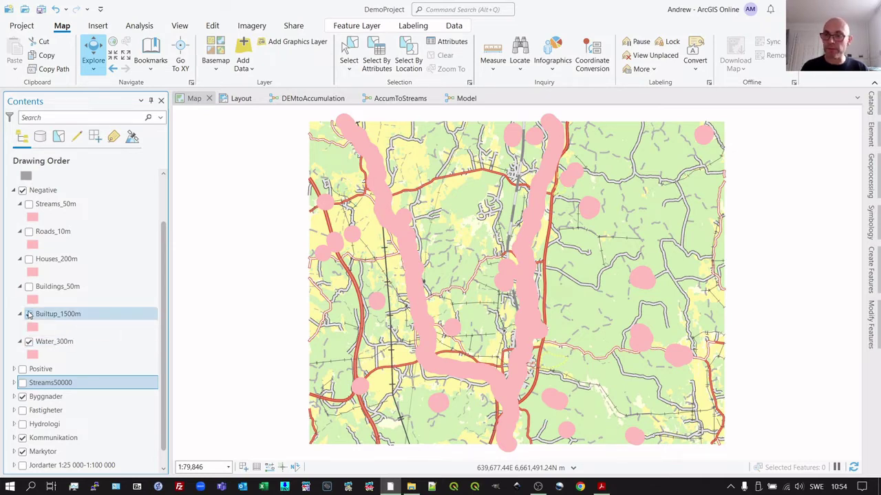
{"action": "left_click", "coordinate": [29, 286]}
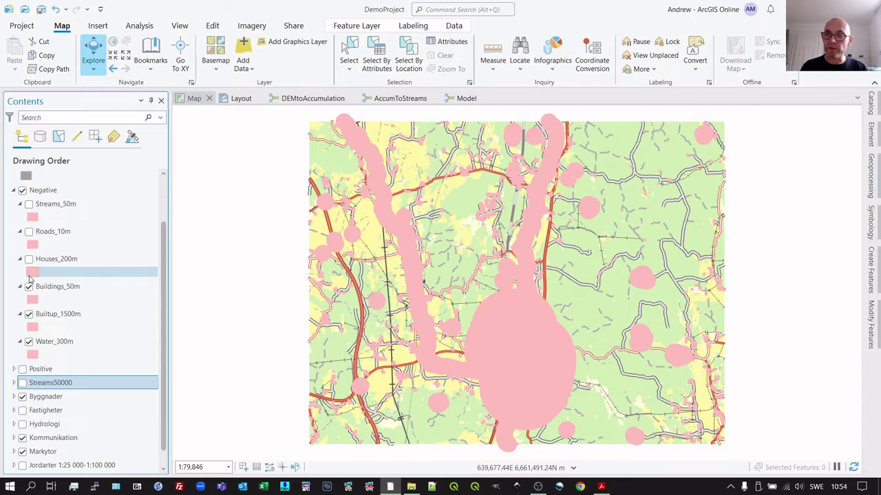
{"action": "left_click", "coordinate": [29, 260]}
{"action": "left_click", "coordinate": [29, 232]}
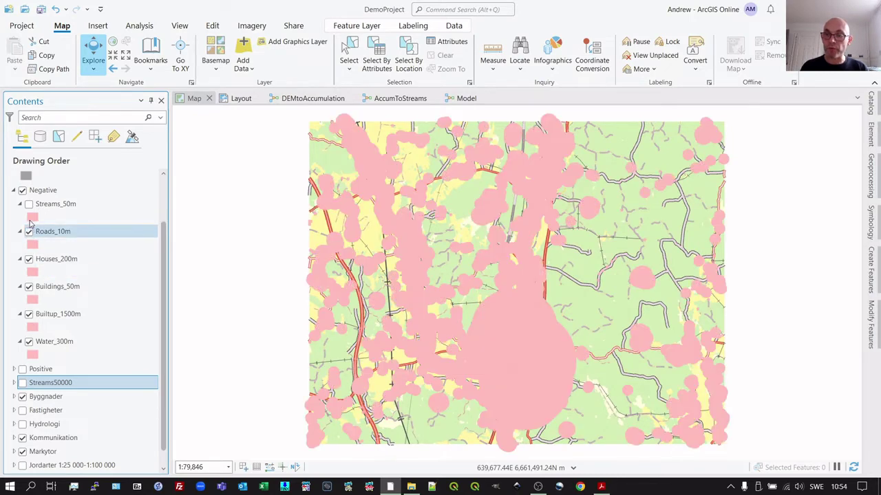
{"action": "left_click", "coordinate": [29, 204]}
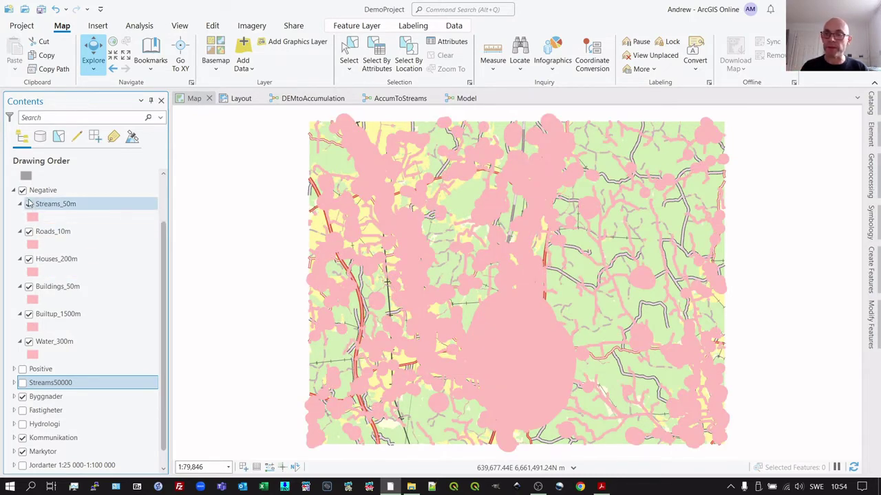
{"action": "left_click", "coordinate": [14, 189]}
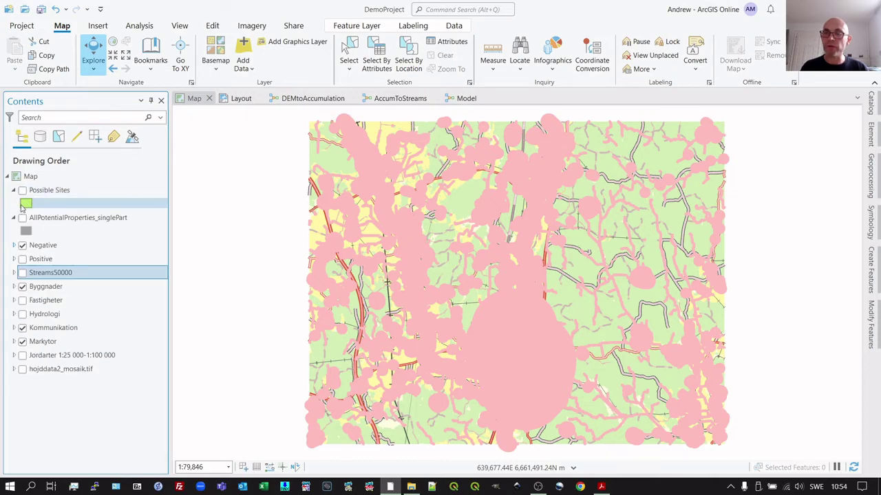
{"action": "left_click", "coordinate": [24, 245]}
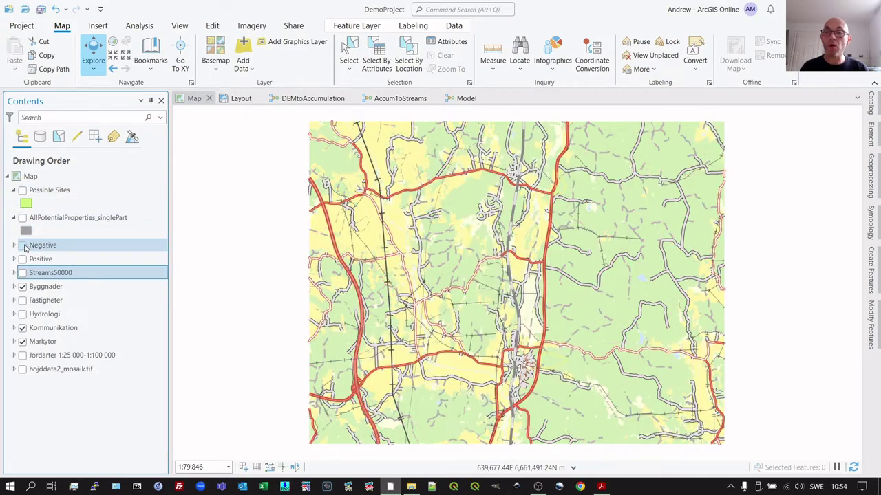
{"action": "left_click", "coordinate": [23, 259]}
{"action": "left_click", "coordinate": [14, 259]}
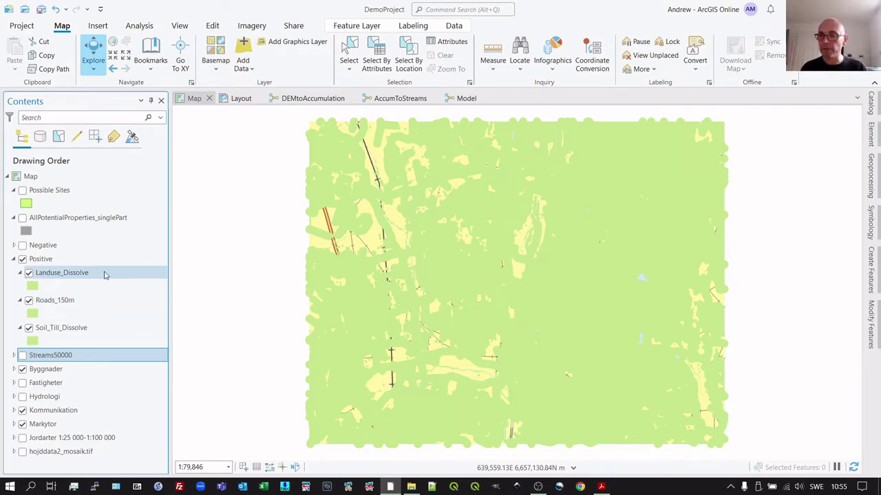
{"action": "left_click", "coordinate": [13, 258]}
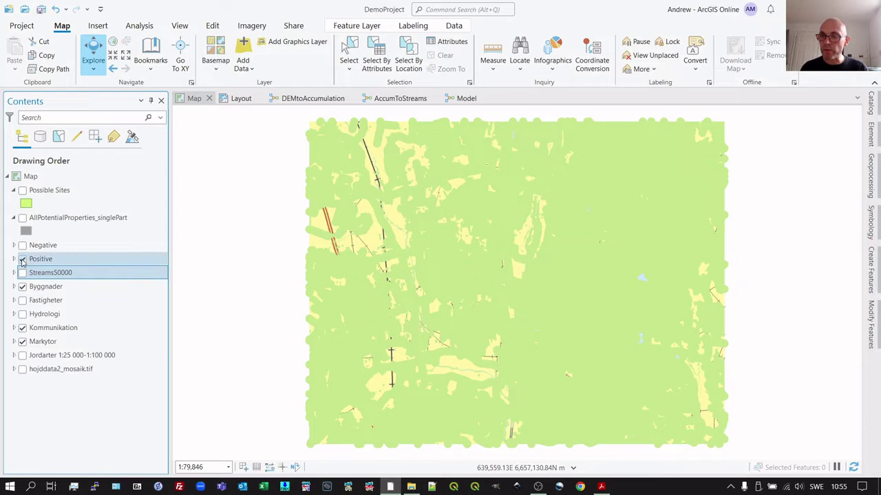
{"action": "left_click", "coordinate": [22, 259]}
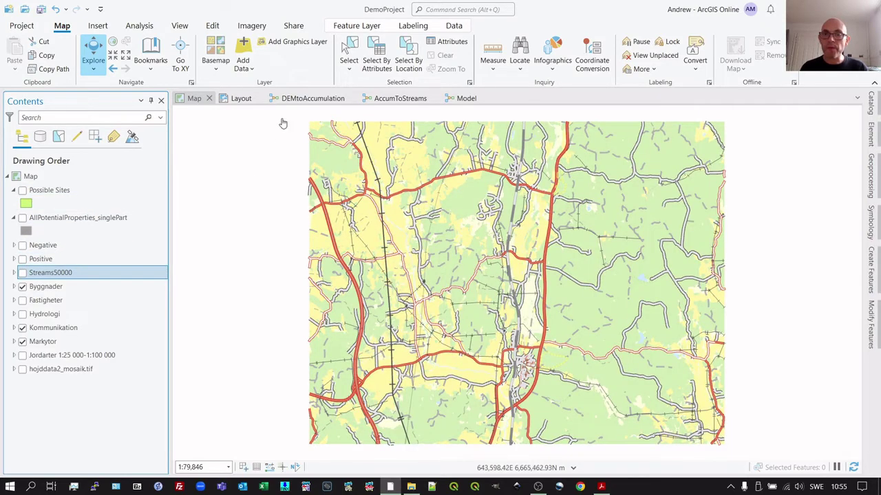
- Open the Model view and walk through its Union, Intersect, Erase and Multipart To Singlepart chain
{"action": "left_click", "coordinate": [465, 98]}
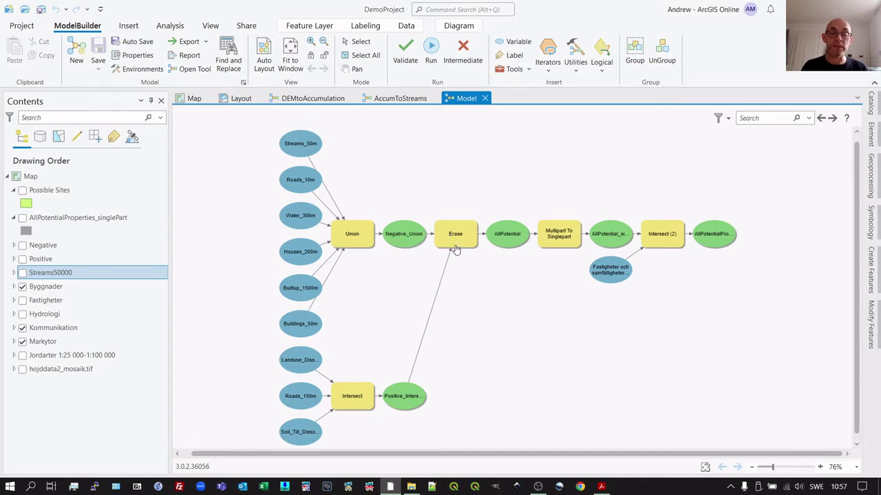
{"action": "mouse_move", "coordinate": [461, 247]}
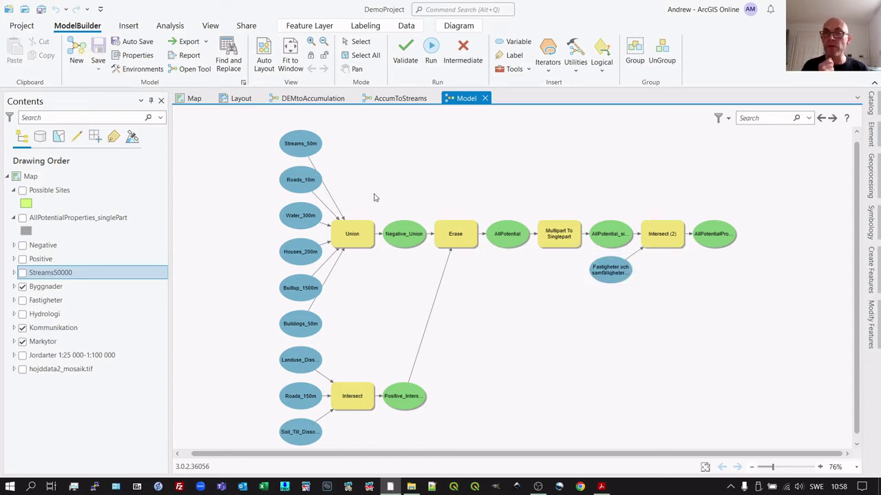
- Turn on the grey AllPotentialProperties_singlePart areas on the map, then return to the model diagram
{"action": "left_click", "coordinate": [194, 98]}
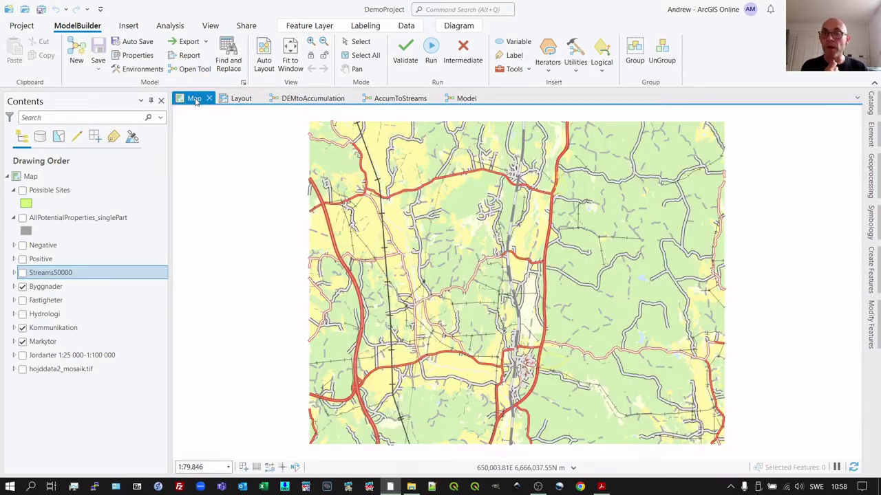
{"action": "left_click", "coordinate": [24, 218]}
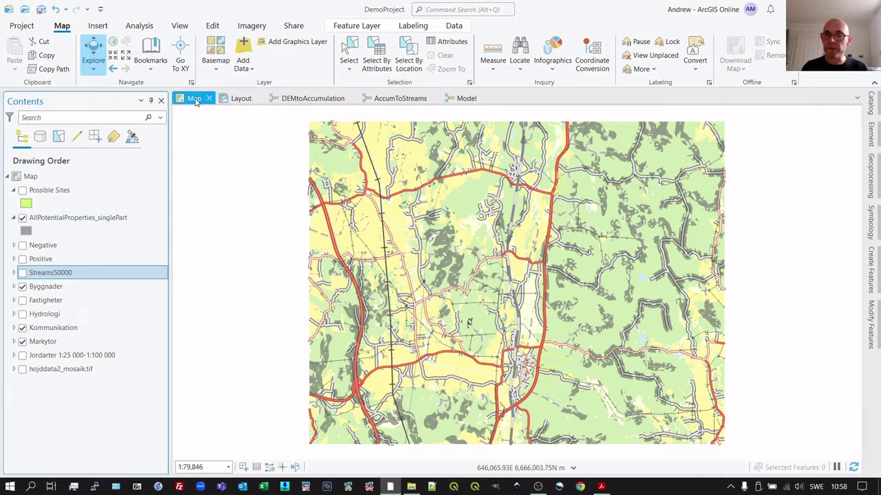
{"action": "left_click", "coordinate": [468, 98]}
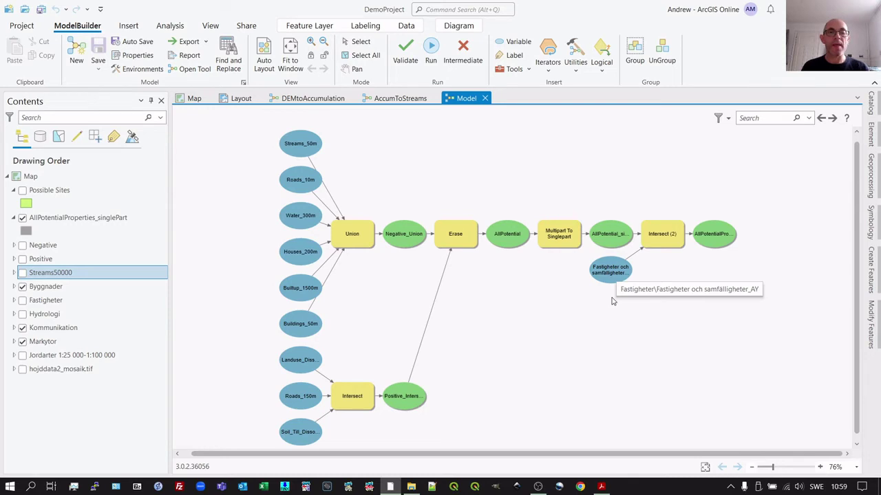
{"action": "mouse_move", "coordinate": [648, 247]}
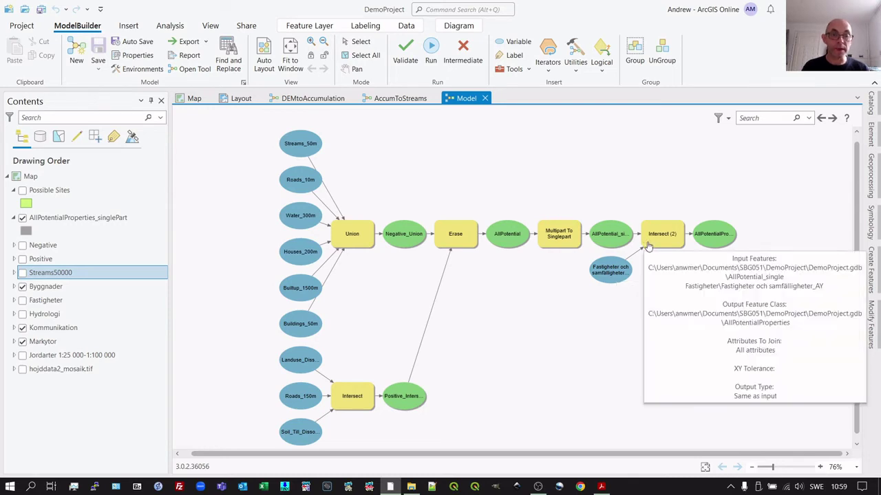
- Display the green Possible Sites layer on the map and hide AllPotentialProperties_singlePart
{"action": "left_click", "coordinate": [237, 98]}
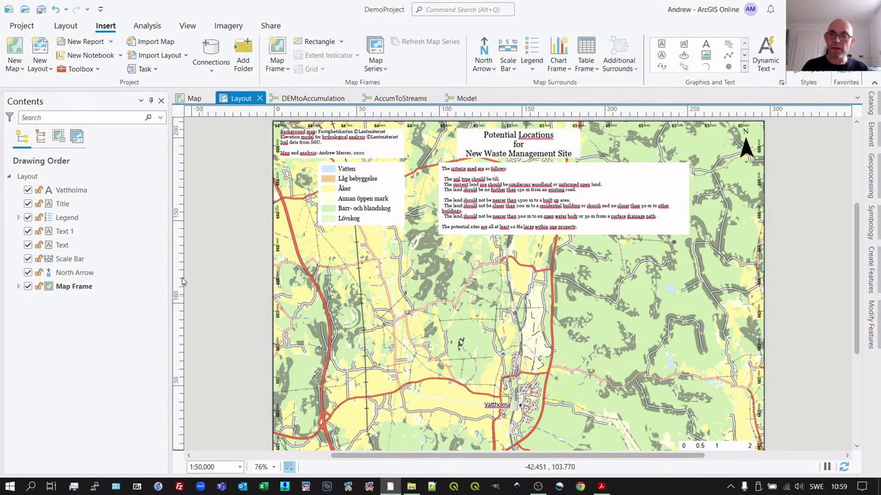
{"action": "left_click", "coordinate": [194, 99]}
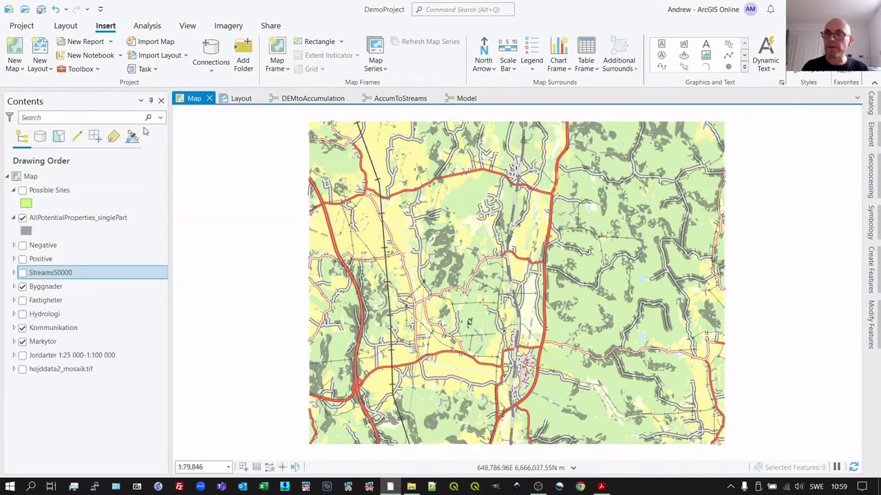
{"action": "left_click", "coordinate": [22, 190]}
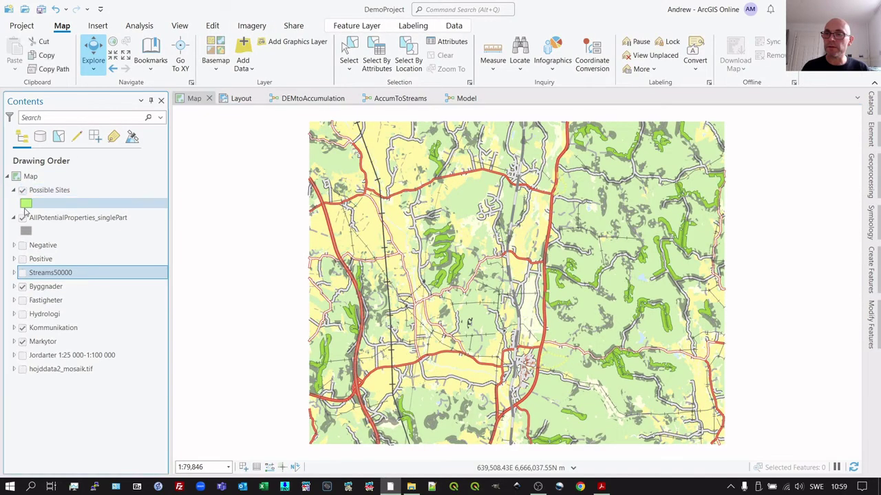
{"action": "left_click", "coordinate": [22, 217]}
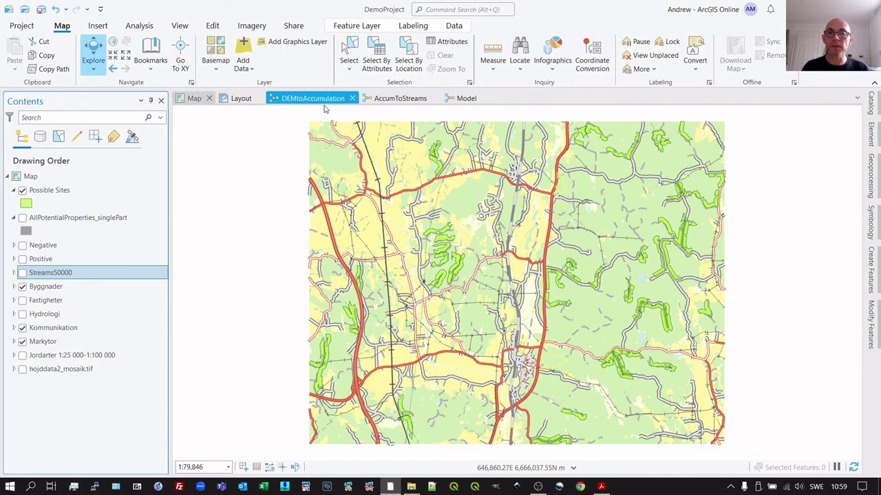
- Display the Potential Locations layout showing the green Possible Sites areas and their legend entry
{"action": "left_click", "coordinate": [250, 101]}
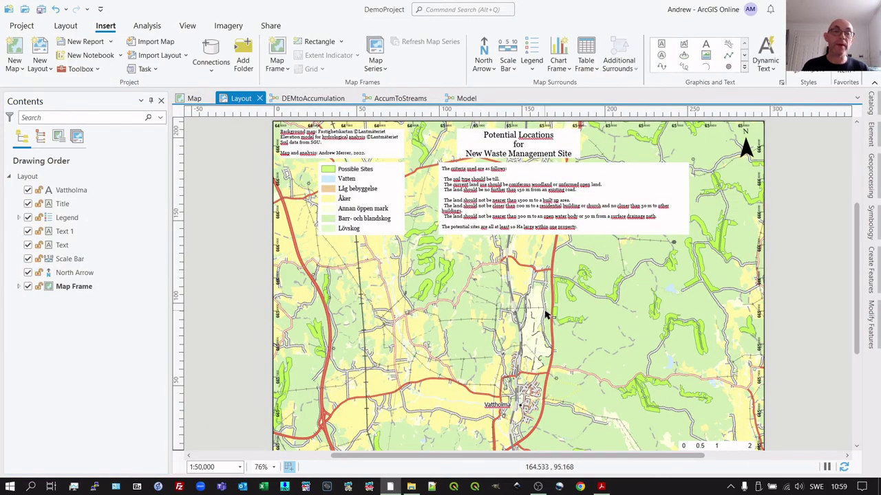